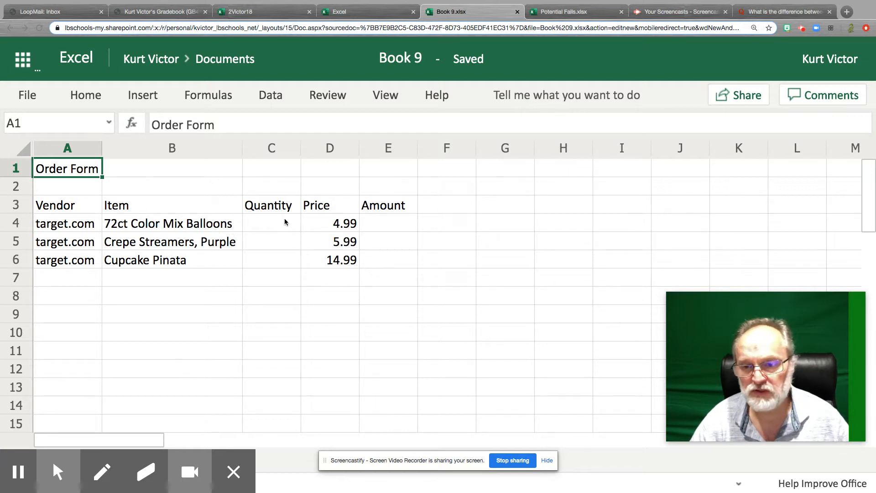
left_click(158, 227)
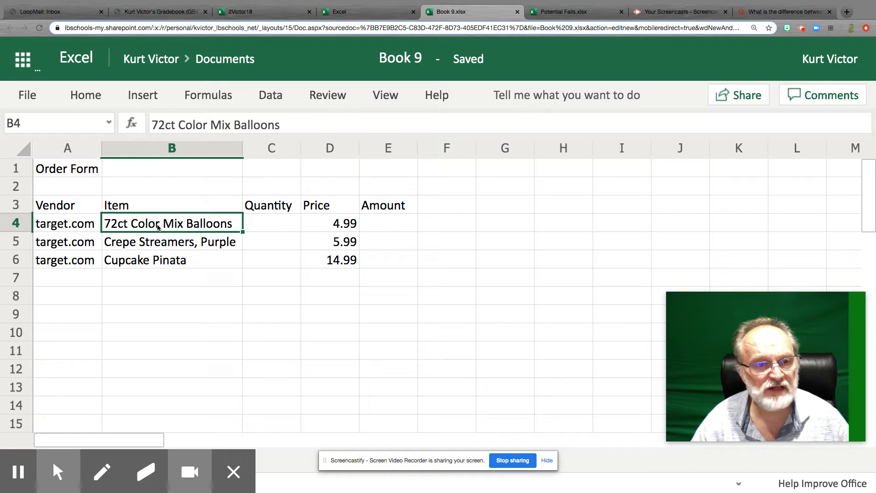
left_click(152, 243)
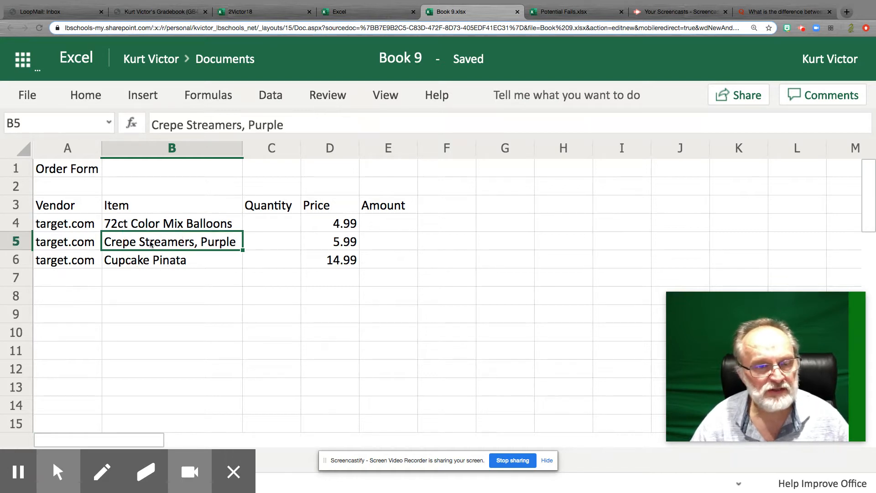
left_click(152, 262)
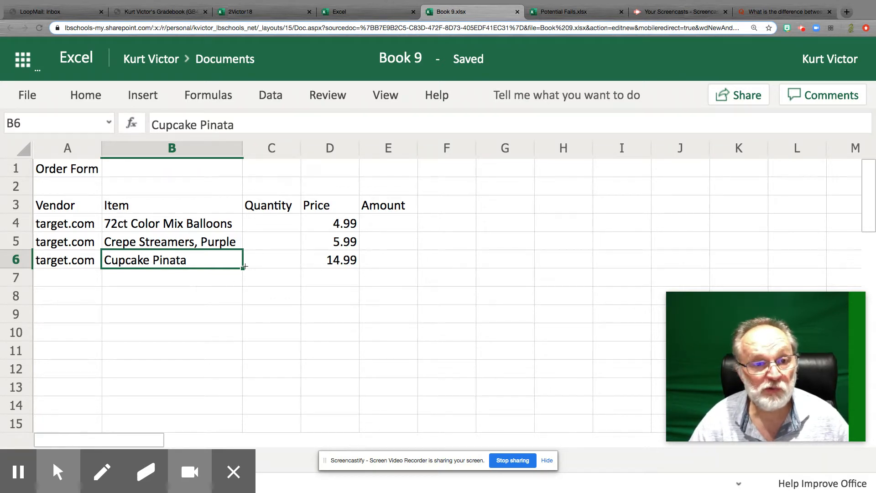
Step: Enter a quantity of 5 for the 72ct Color Mix Balloons in cell C4
left_click(276, 220)
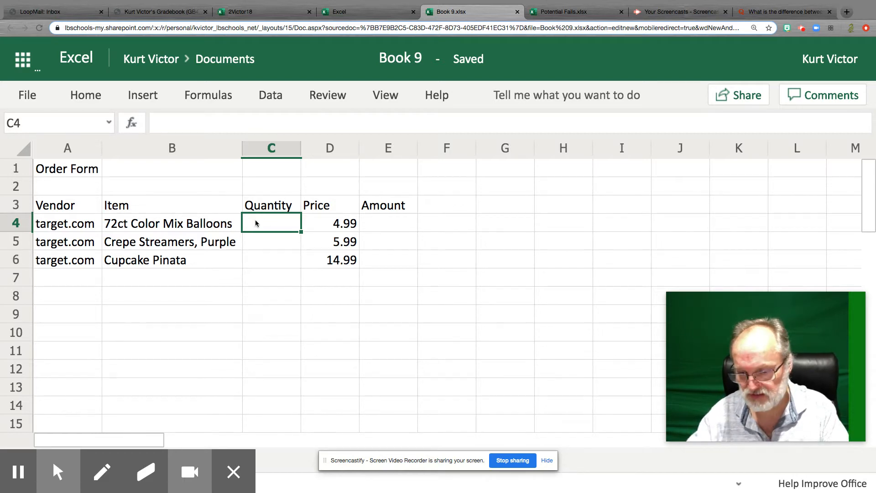
type("5")
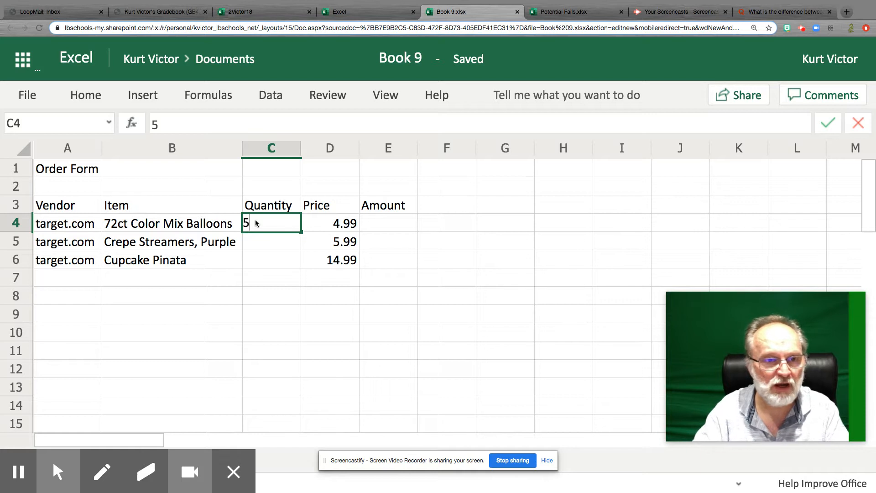
key("Return")
left_click(256, 222)
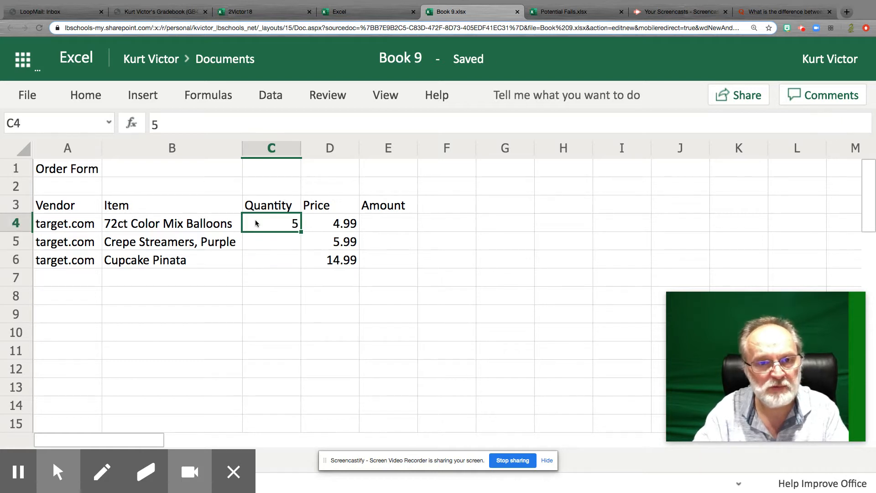
Step: Calculate the balloons' amount in cell E4 with the formula =C4*D4, multiplying quantity by price
key("Right")
key("Right")
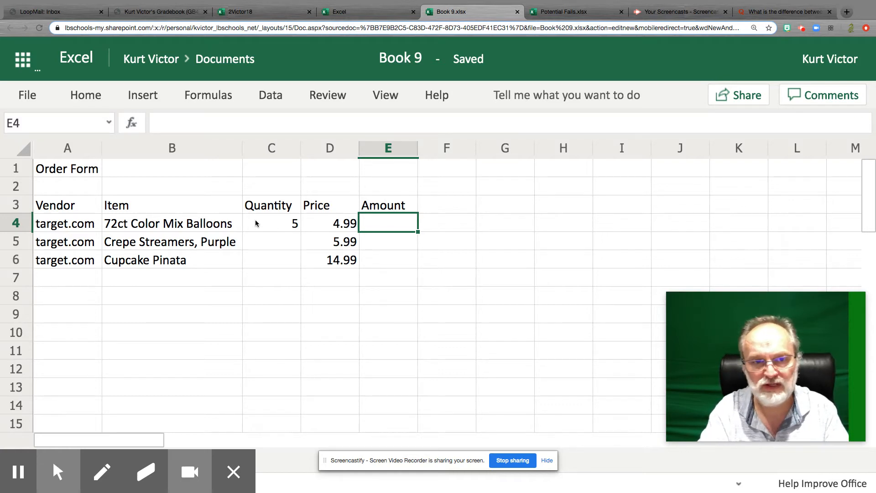
type("=")
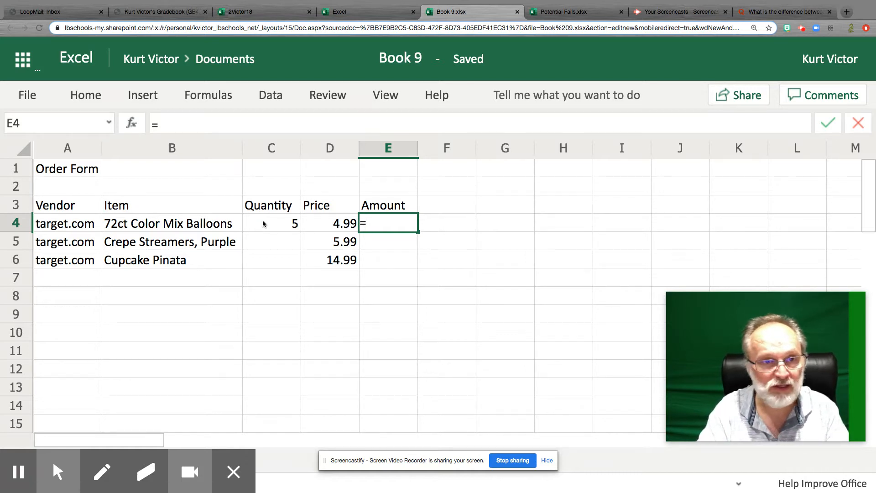
type("C")
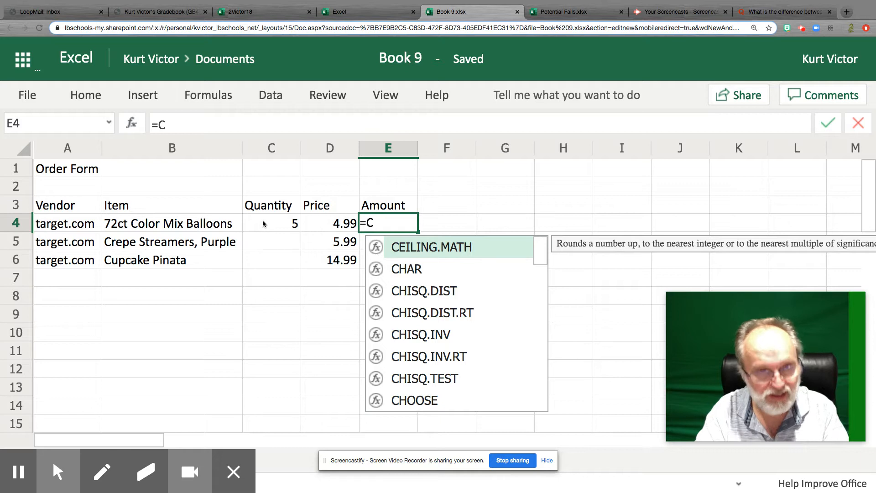
type("4")
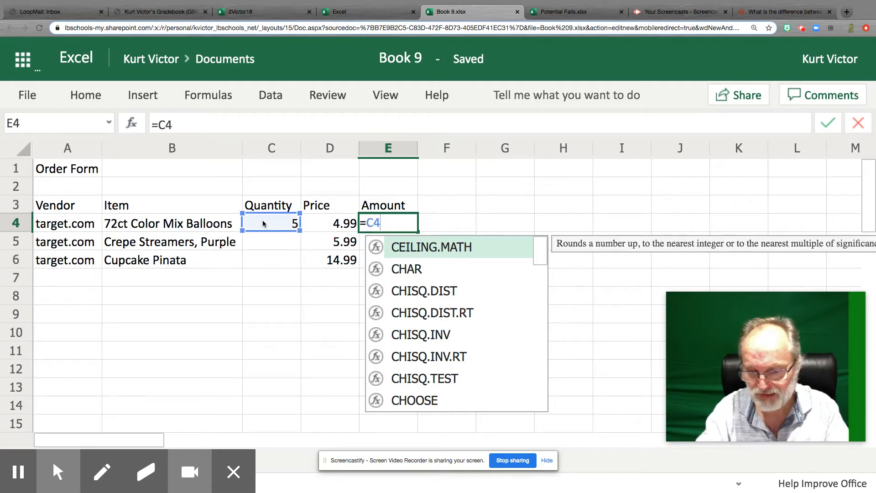
type("*")
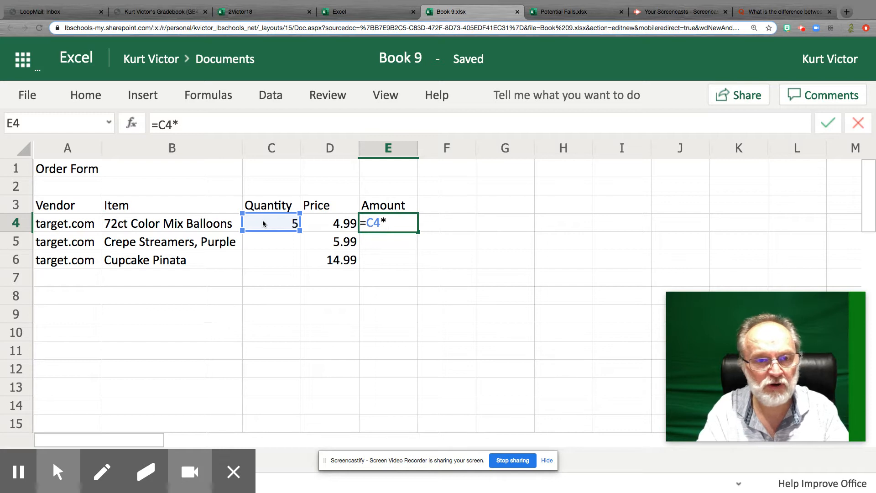
type("D4")
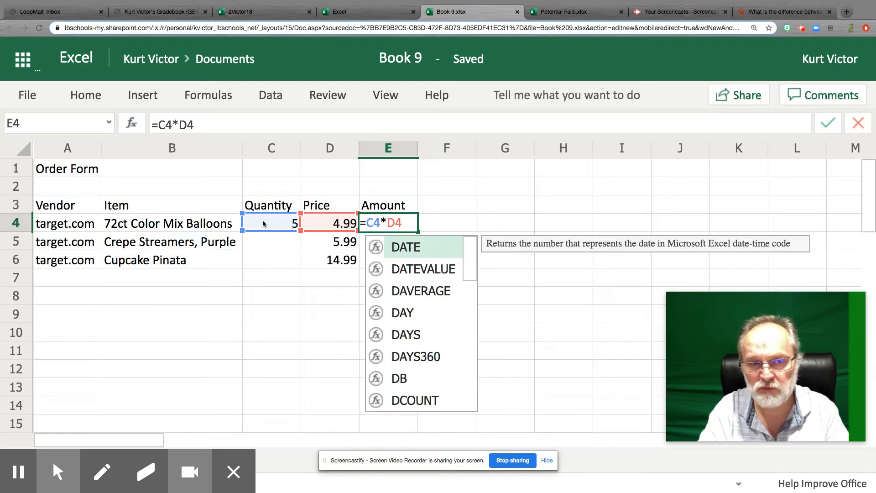
key("Return")
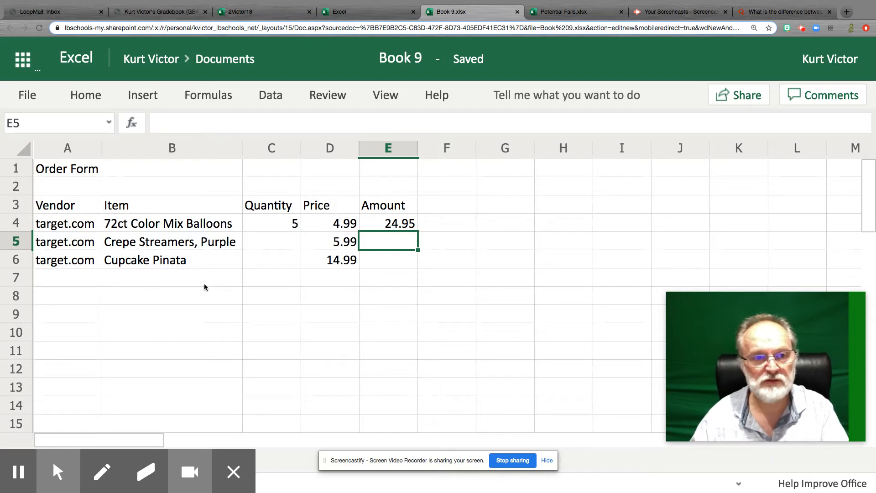
Step: Enter a quantity of 12 for the purple Crepe Streamers in cell C5
left_click(266, 237)
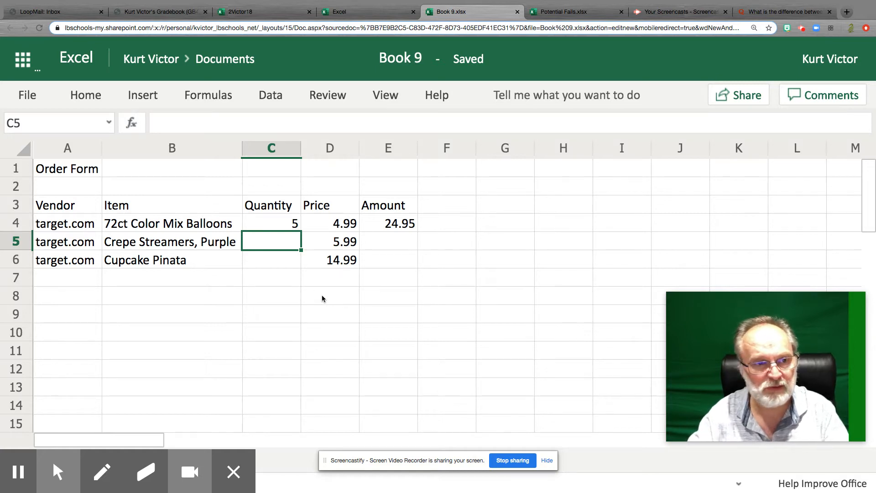
type("12")
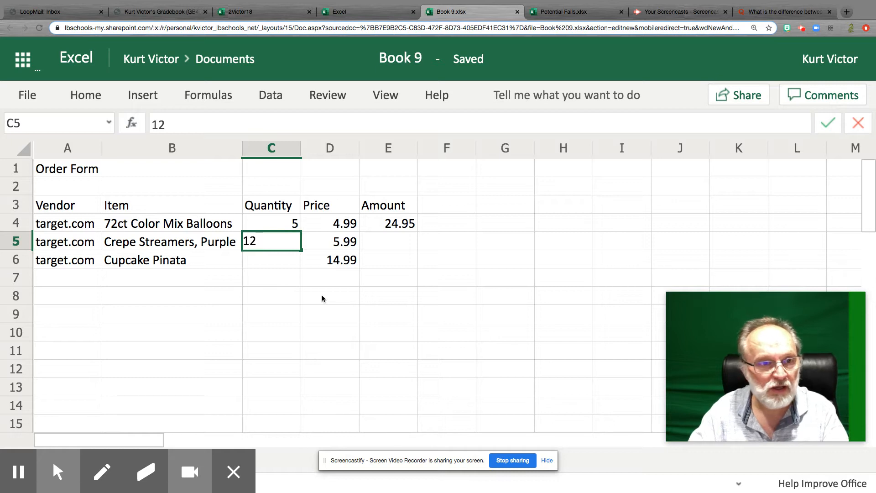
key("Tab")
key("Tab")
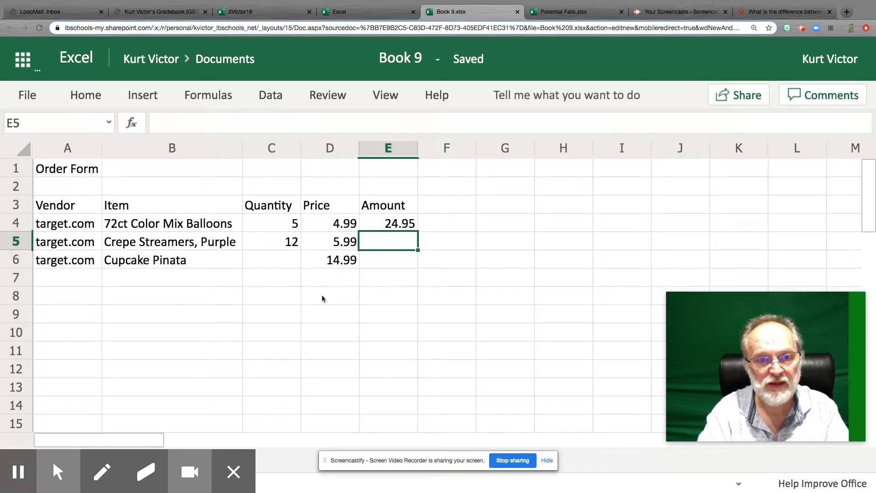
Step: Calculate the streamers' amount in cell E5 with the formula =C5*D5
type("=")
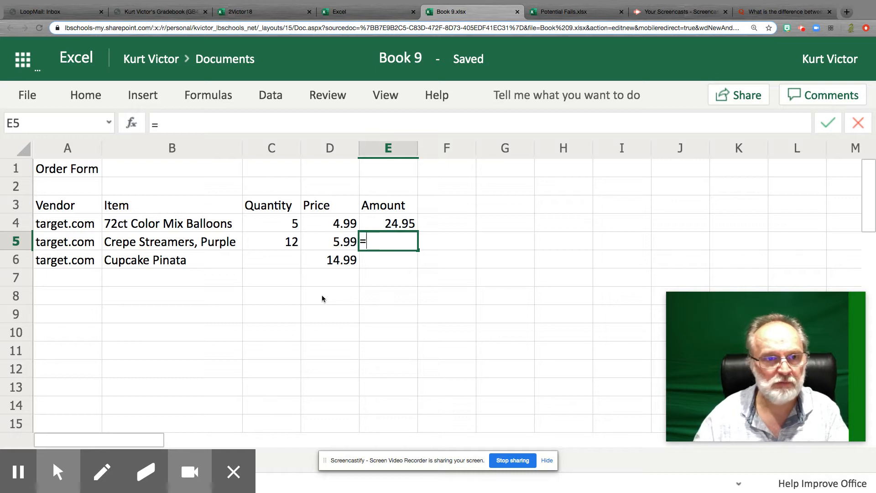
type("C5")
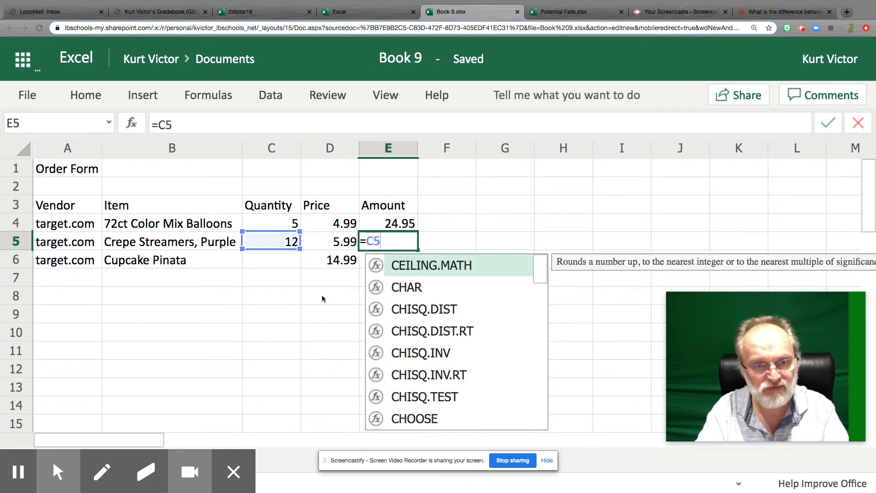
type("*")
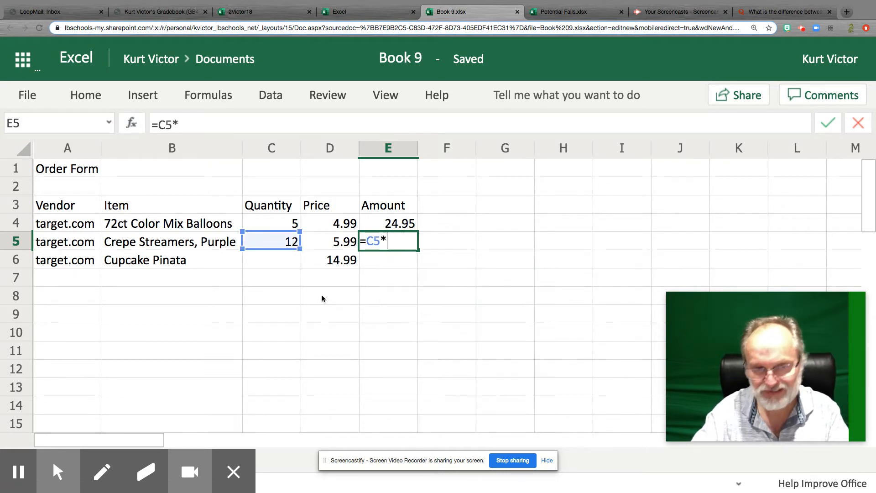
type("D")
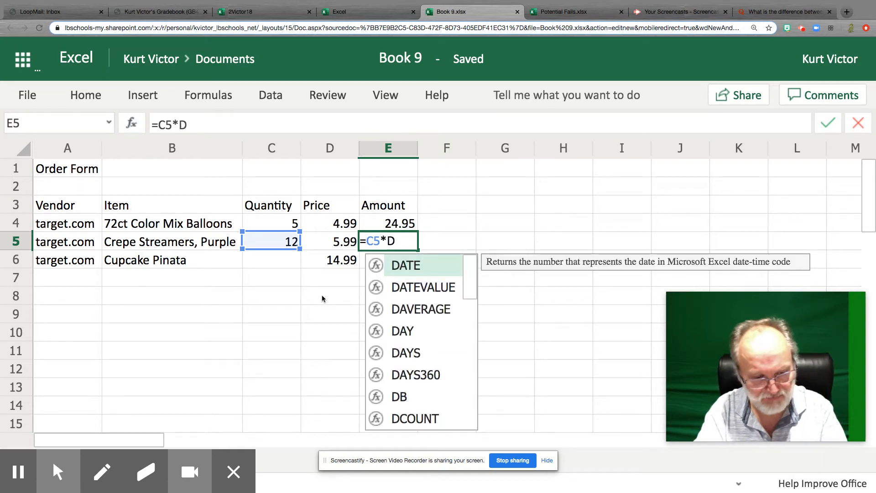
type("5")
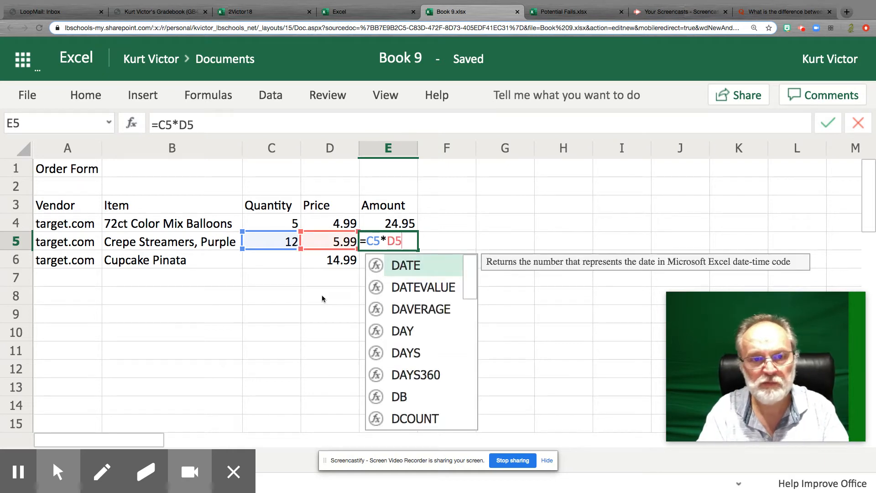
key("Return")
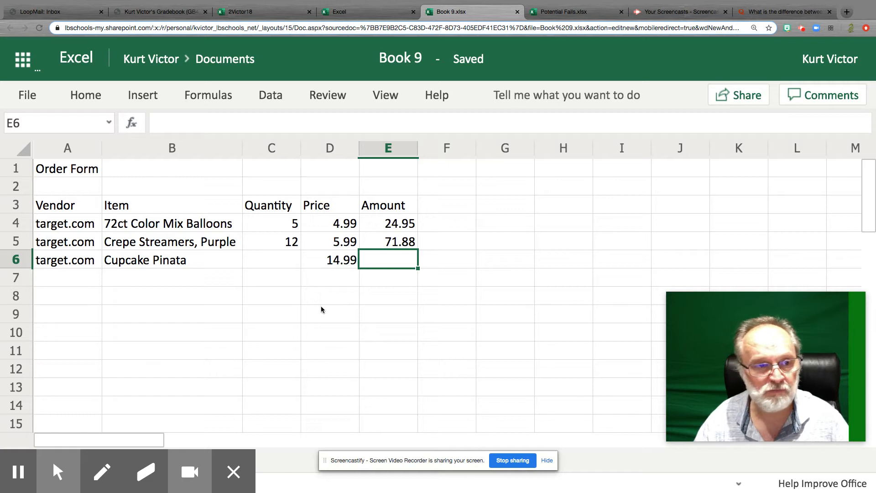
Step: Enter a quantity of 2 for the Cupcake Pinata in cell C6
left_click(280, 260)
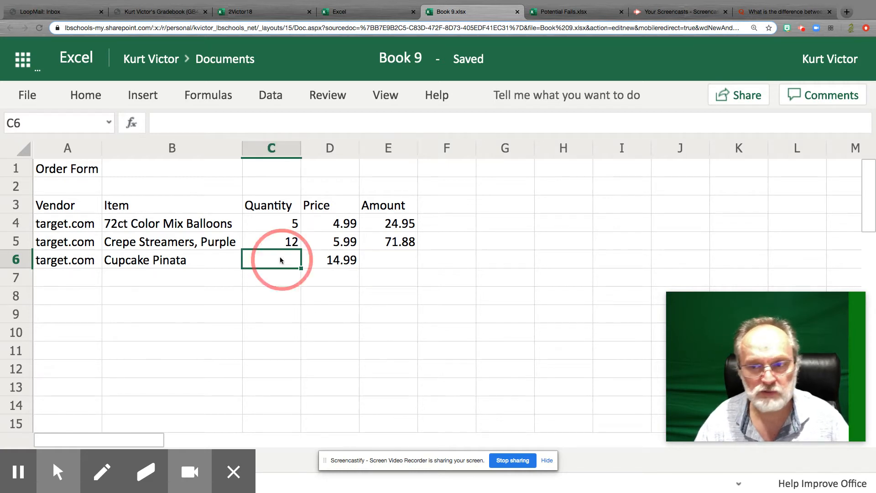
type("2")
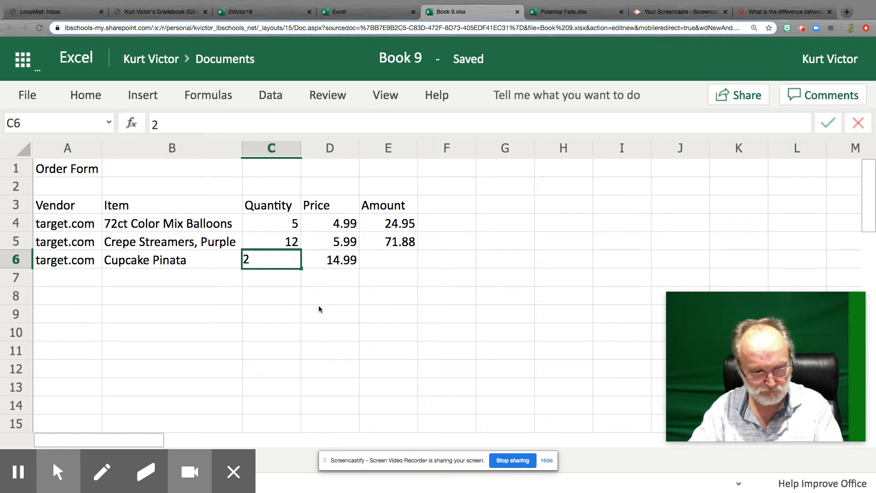
key("Tab")
key("Tab")
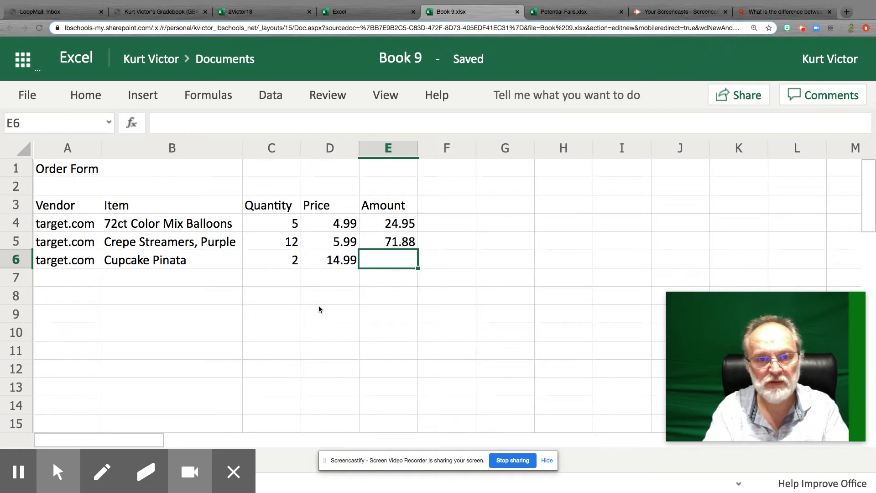
Step: Calculate the pinata's amount in cell E6 with the formula =C6*D6
type("=")
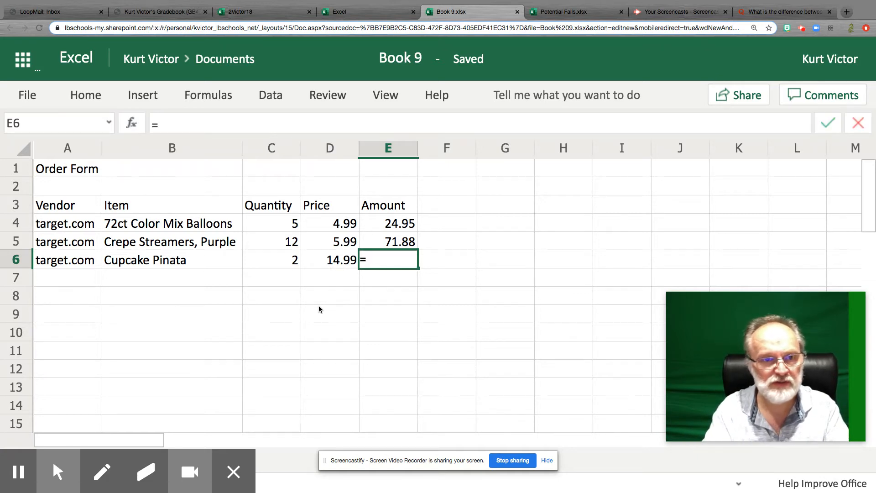
type("C6")
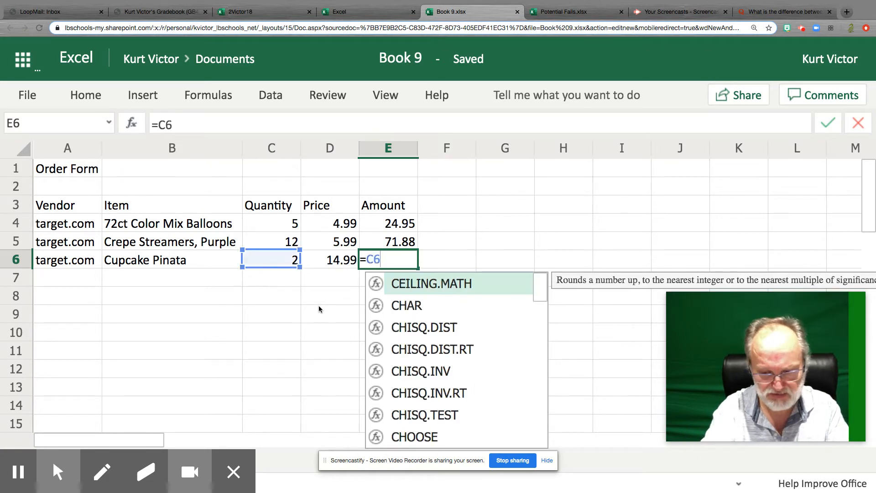
type("*D")
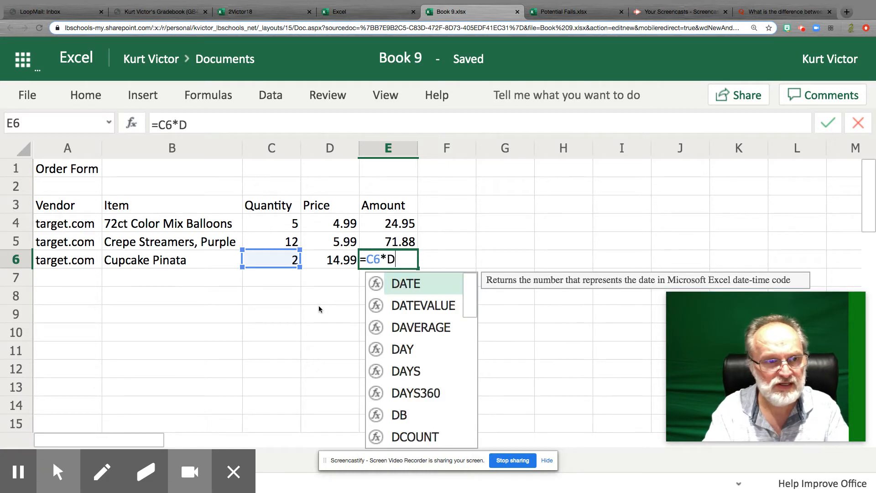
type("6")
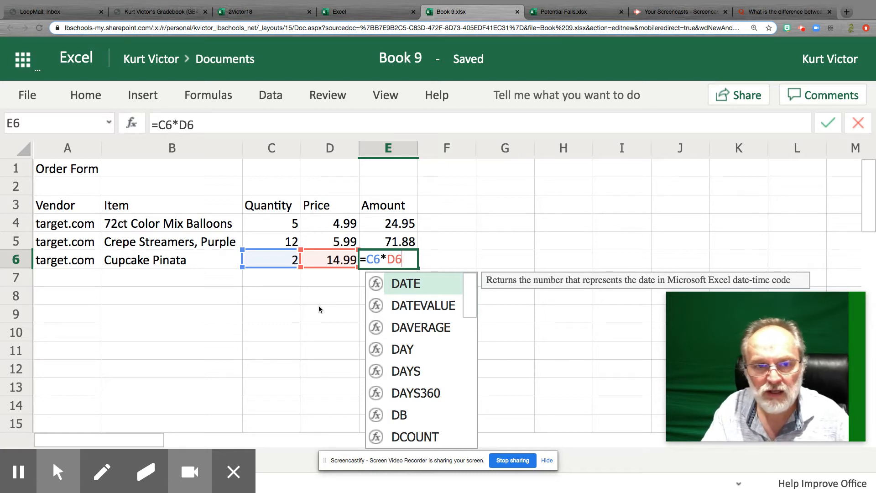
key("Return")
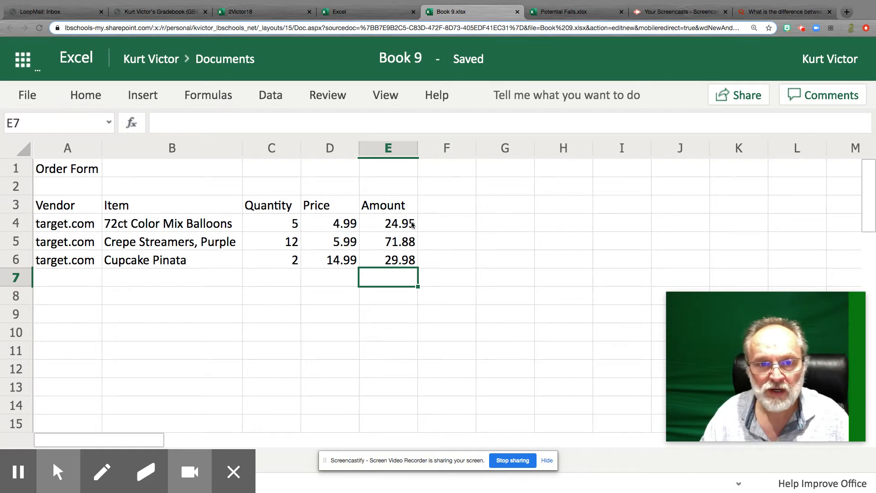
Step: Add the label "subtotal" in cell D8 below the price column
left_click(338, 298)
type("subtotal")
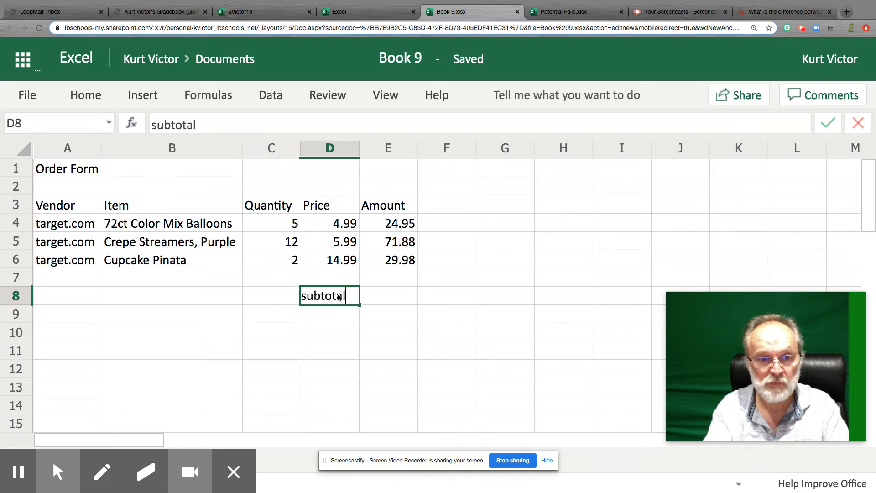
key("Tab")
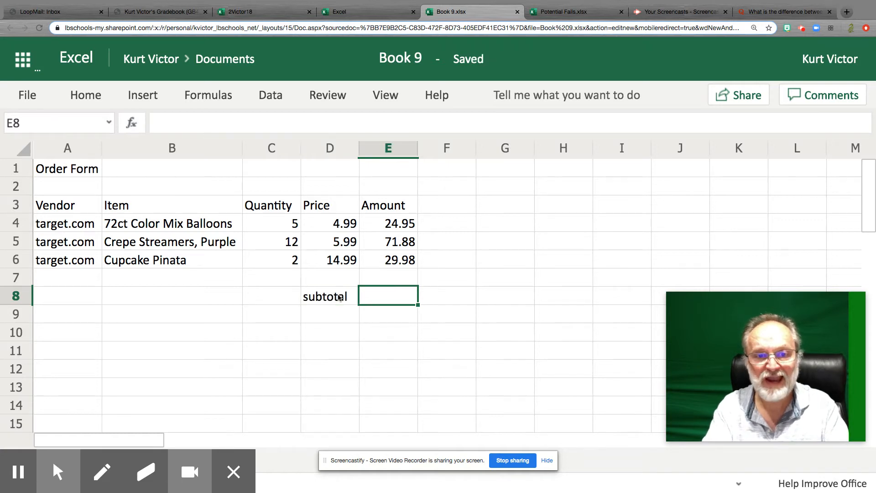
Step: Calculate the subtotal in cell E8 with the formula =E4+E5+E6
type("=")
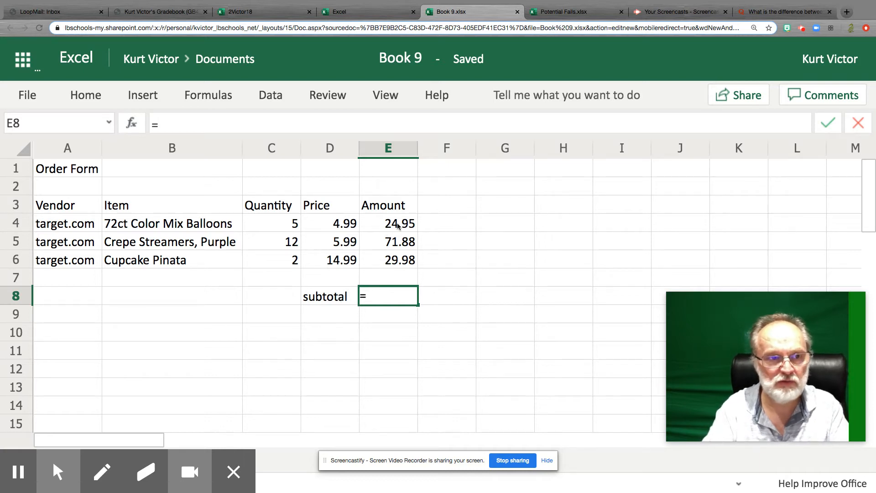
type("E")
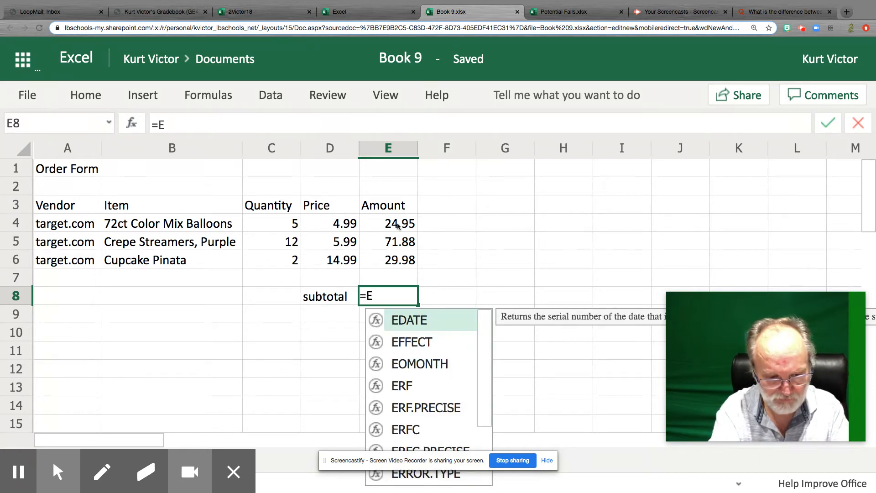
type("4+")
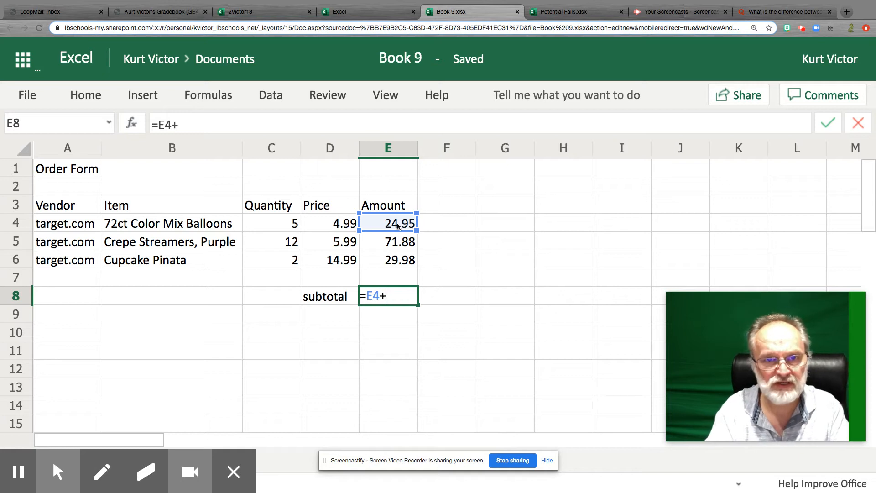
type("E5+E6")
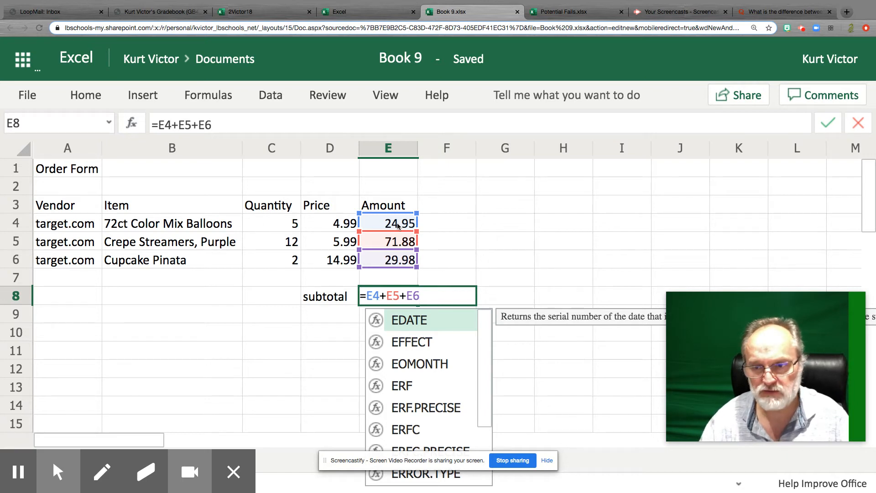
key("Return")
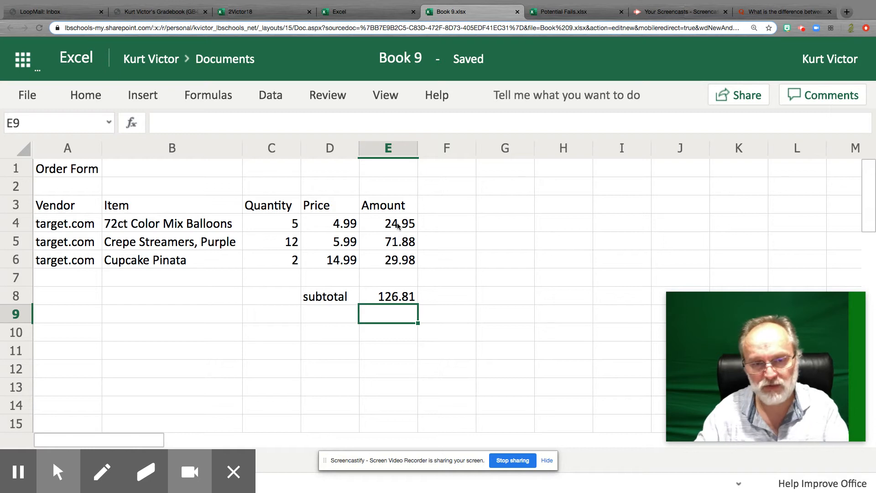
Step: Add the label "taxes" in cell D9 below the subtotal label
key("Left")
type("taxes")
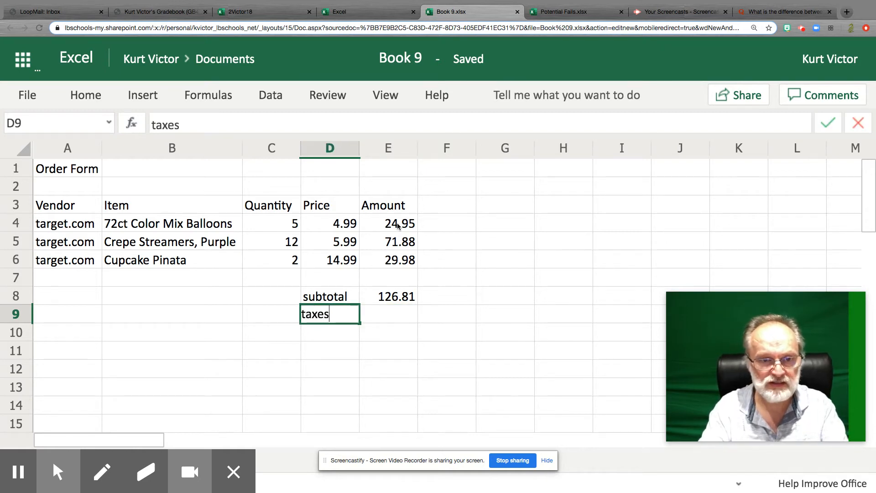
key("Tab")
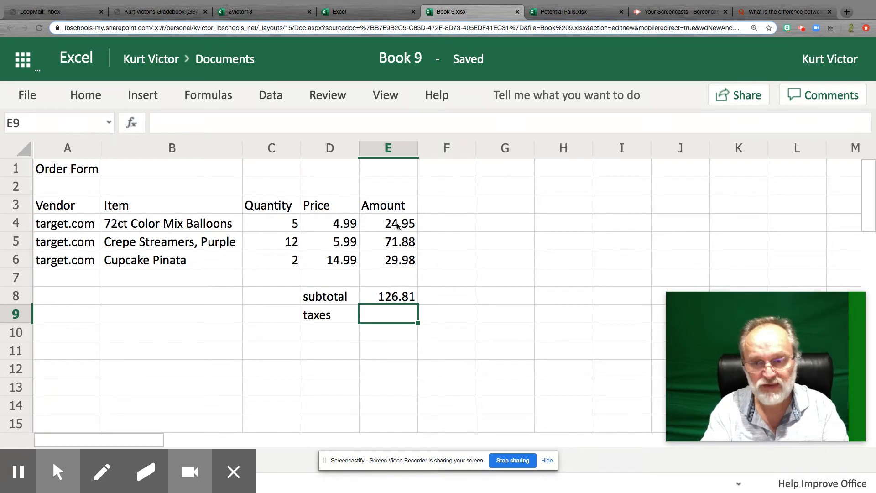
Step: Calculate the taxes in cell E9 with the formula =E8*10.25%
type("=")
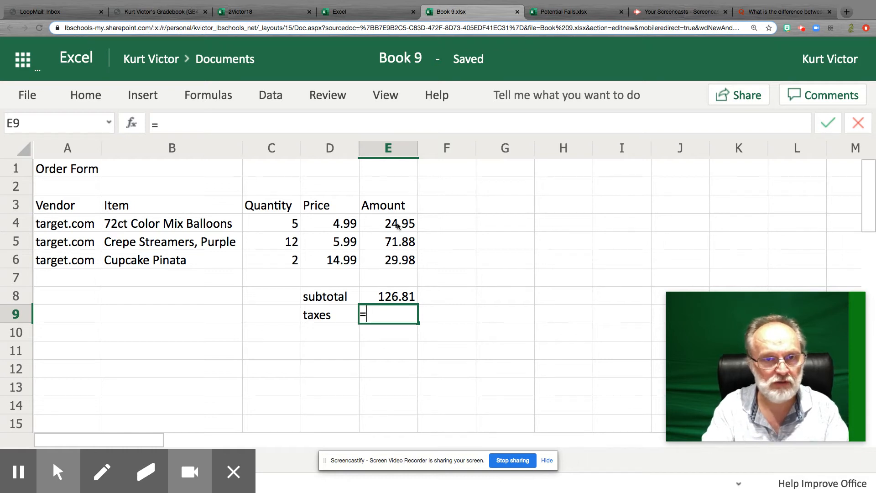
type("E8")
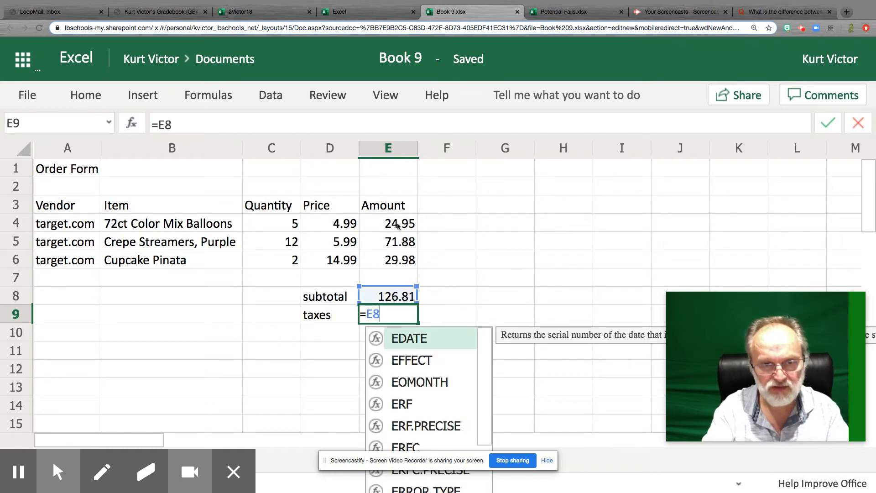
type("*10.25")
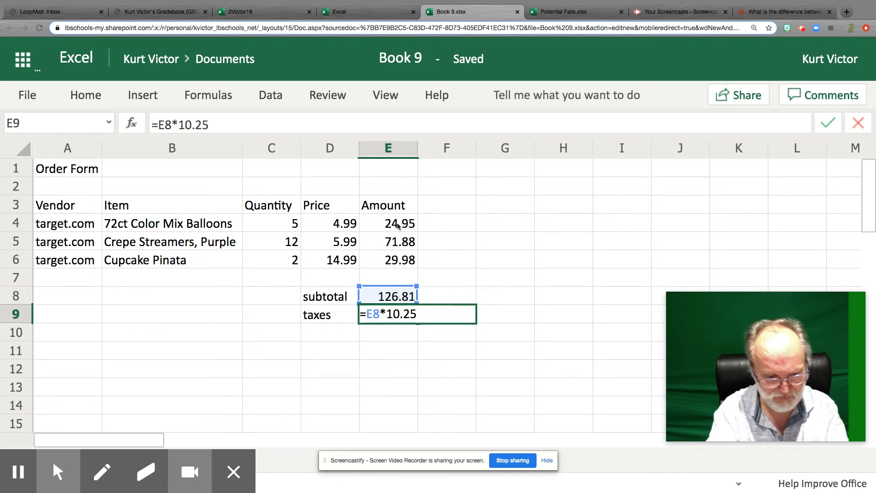
type("%")
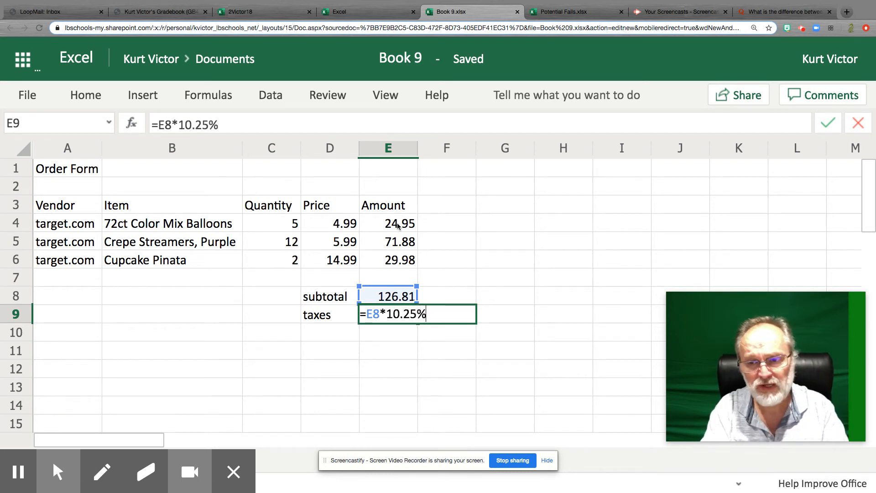
key("Return")
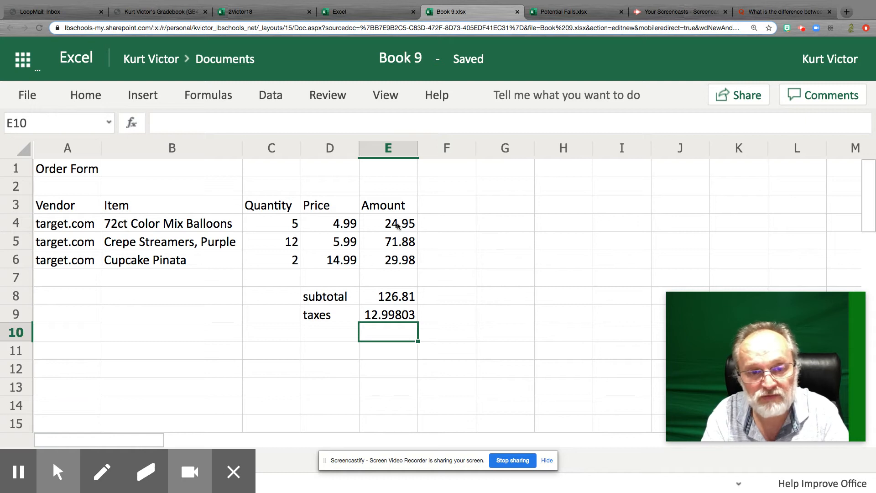
Step: Add the label "total" in cell D10 below the taxes label
key("Left")
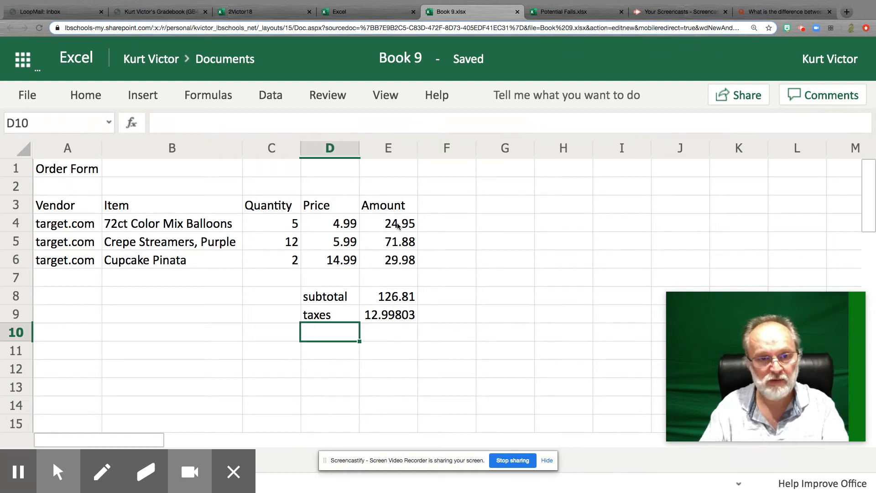
type("total")
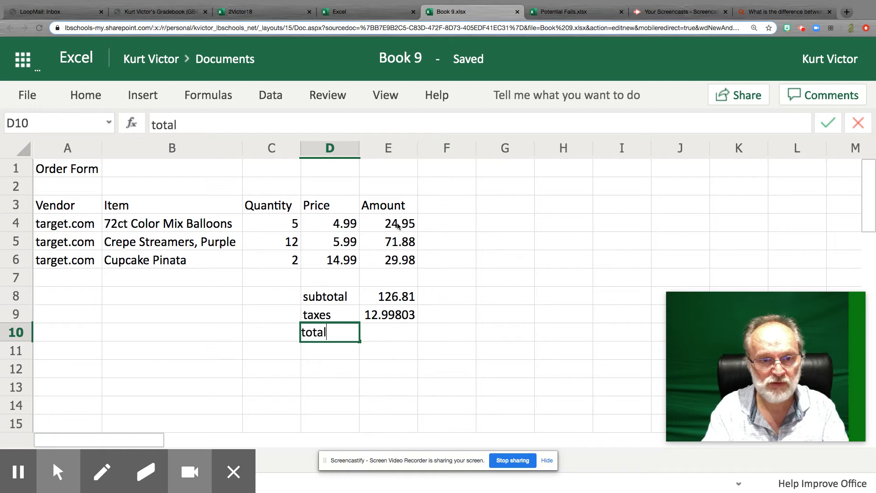
key("Tab")
Step: Calculate the total in cell E10 with the formula =E8+E9
type("=")
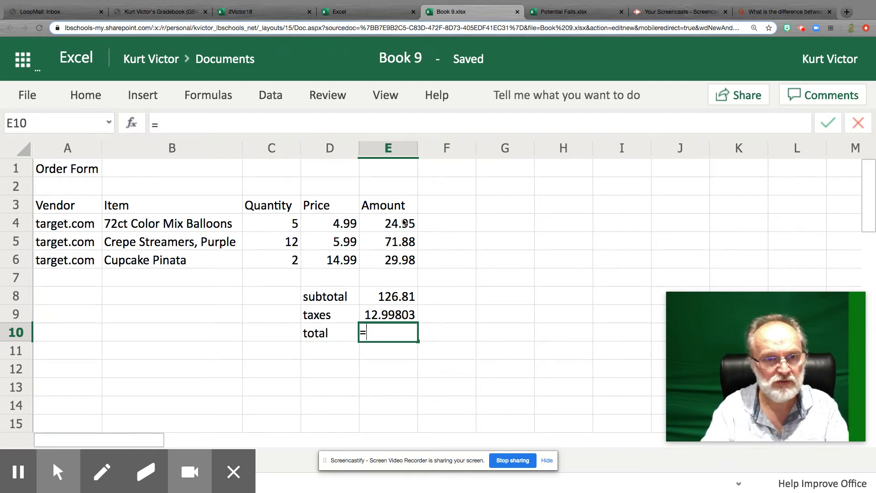
type("E8")
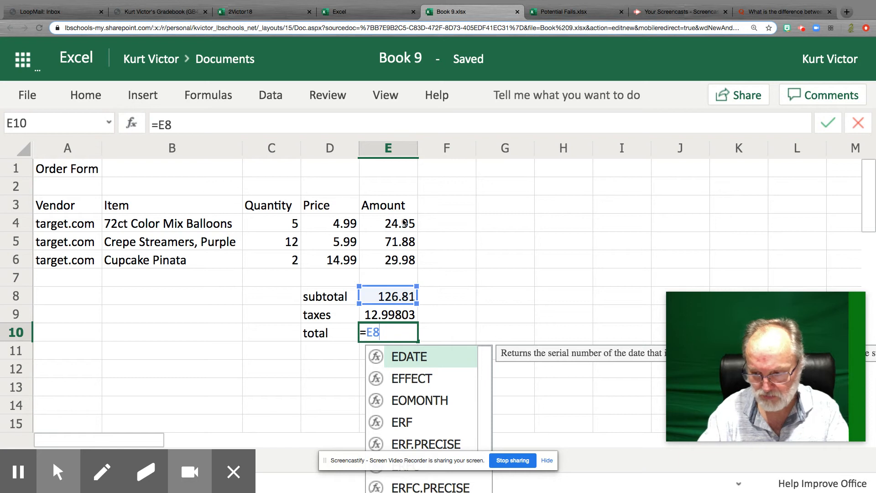
type("+")
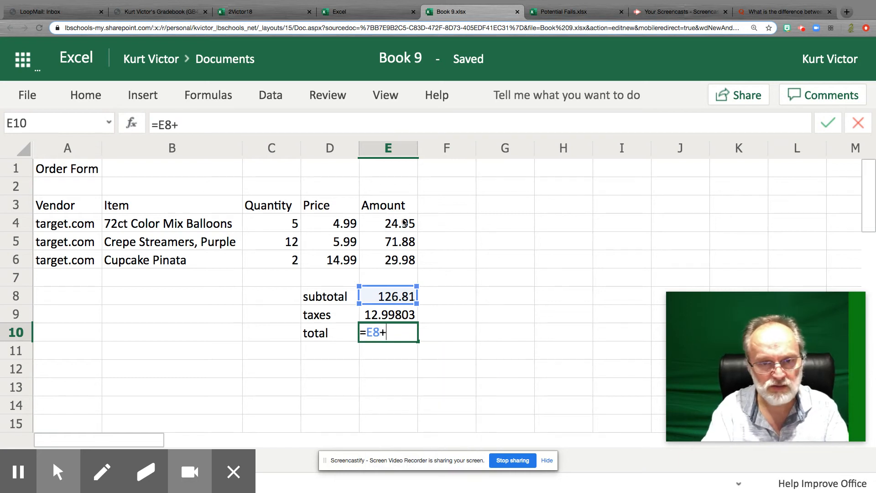
type("E9")
key("Return")
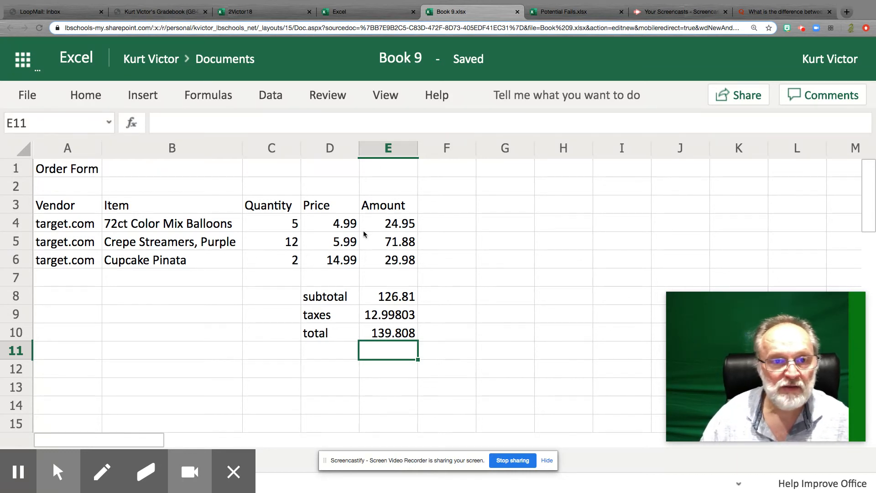
Step: Format the prices and amounts in D4:E10 with the $ English (United States) accounting format
left_click_drag(332, 226, 335, 332)
left_click_drag(384, 225, 381, 337)
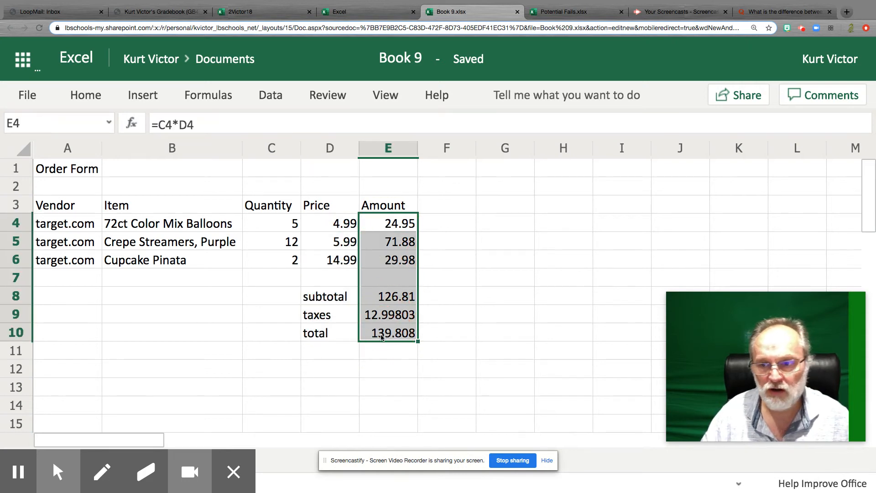
left_click(451, 321)
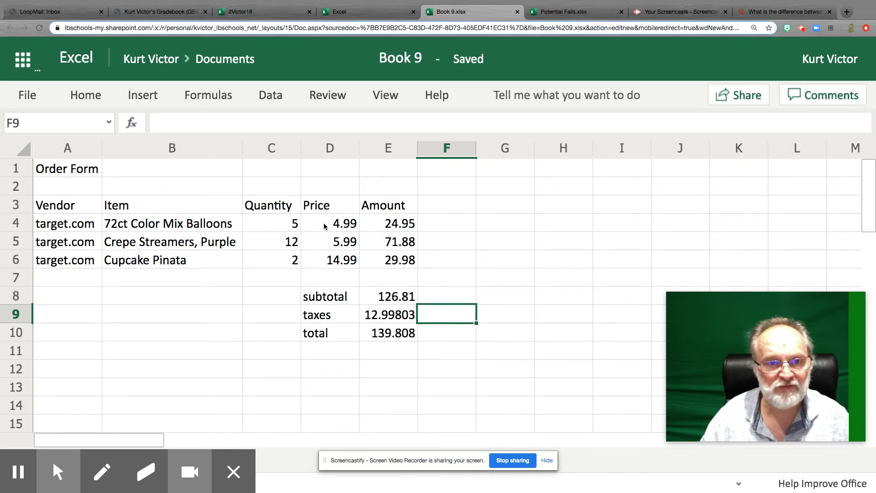
left_click_drag(310, 222, 391, 336)
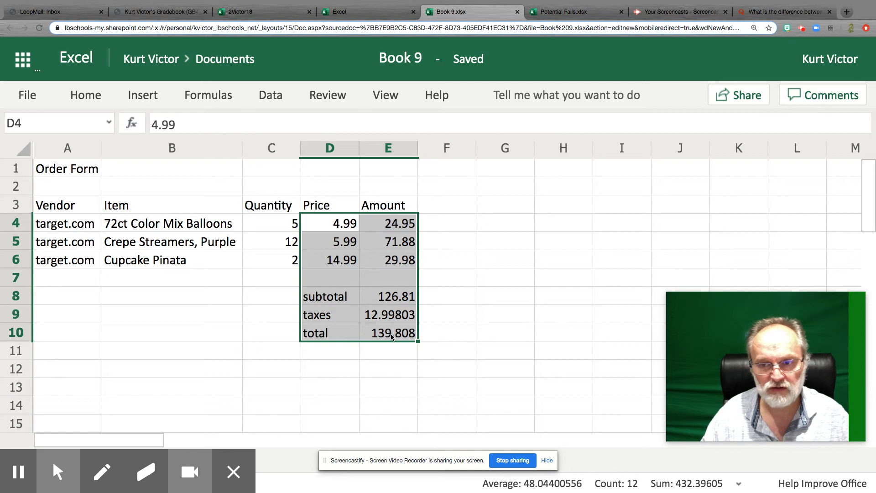
left_click(94, 96)
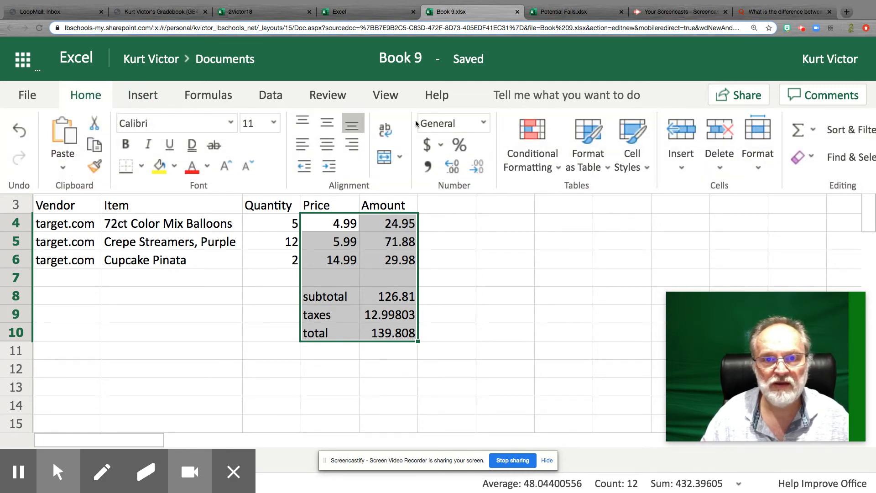
left_click(430, 145)
left_click(445, 170)
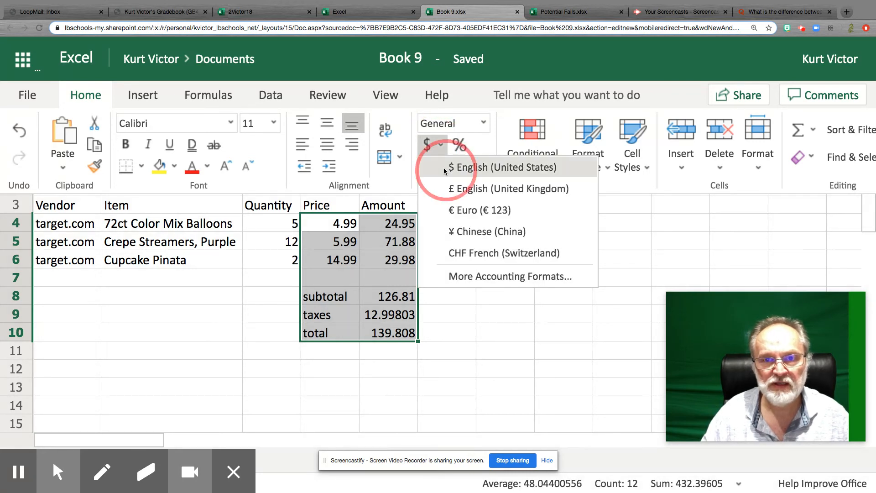
left_click(489, 393)
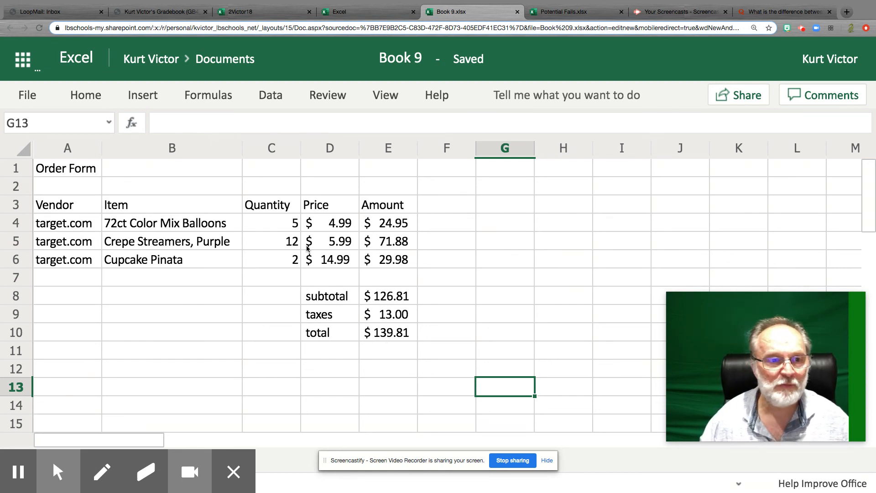
Step: Set the balloons' quantity in C4 to 3 and check the balloons' amount, subtotal, taxes and total cells
left_click(278, 225)
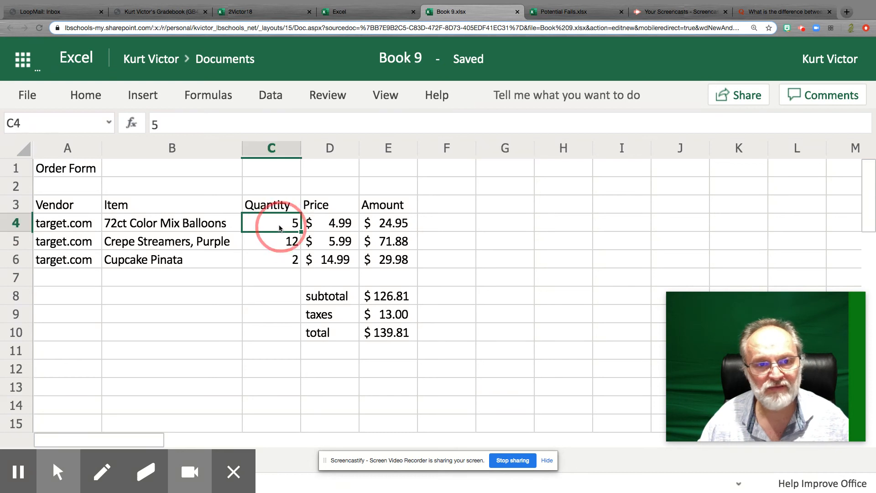
type("3")
key("Return")
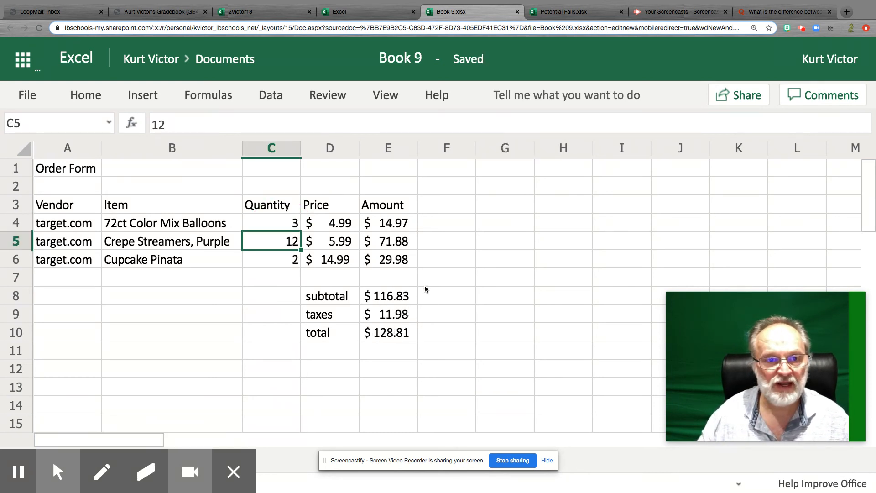
left_click(381, 222)
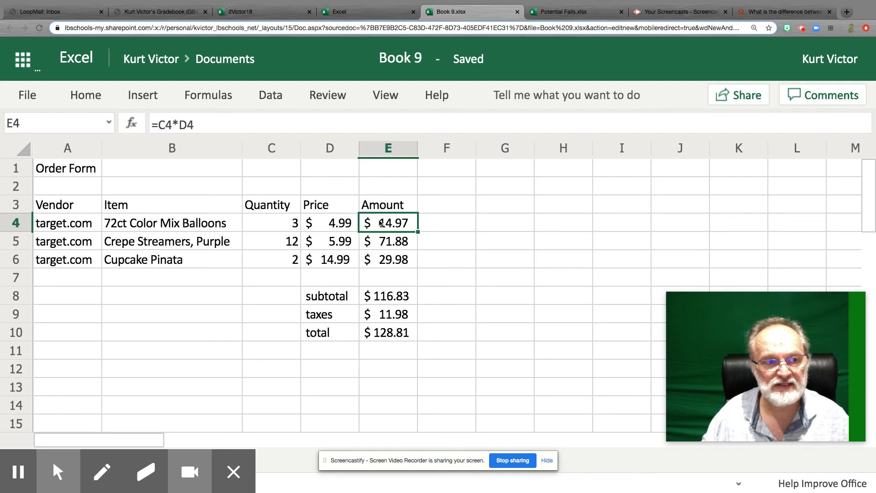
left_click(397, 296)
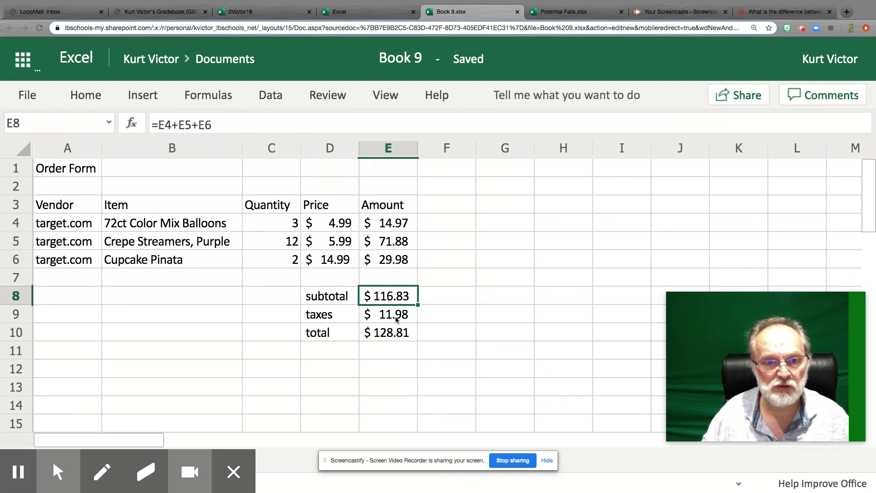
left_click(396, 319)
left_click(395, 333)
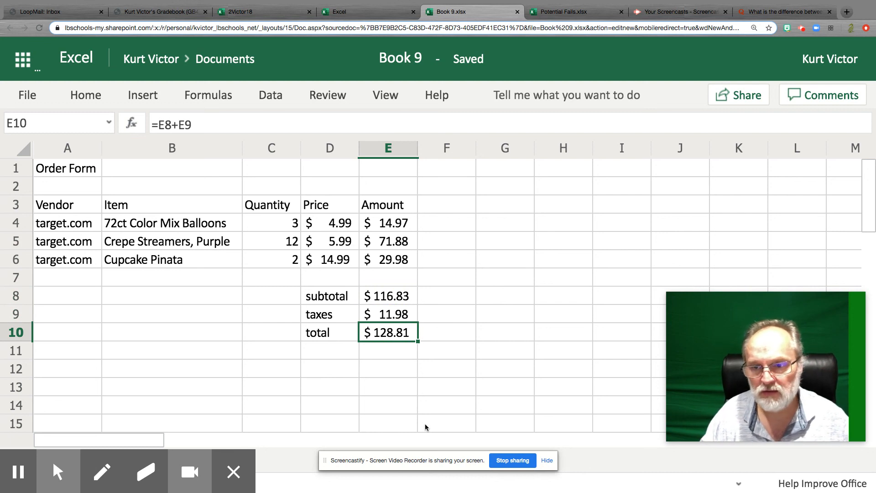
Step: Set the streamers' quantity in C5 to 8 and the pinata's in C6 to 1, and check the total in E10
left_click(277, 243)
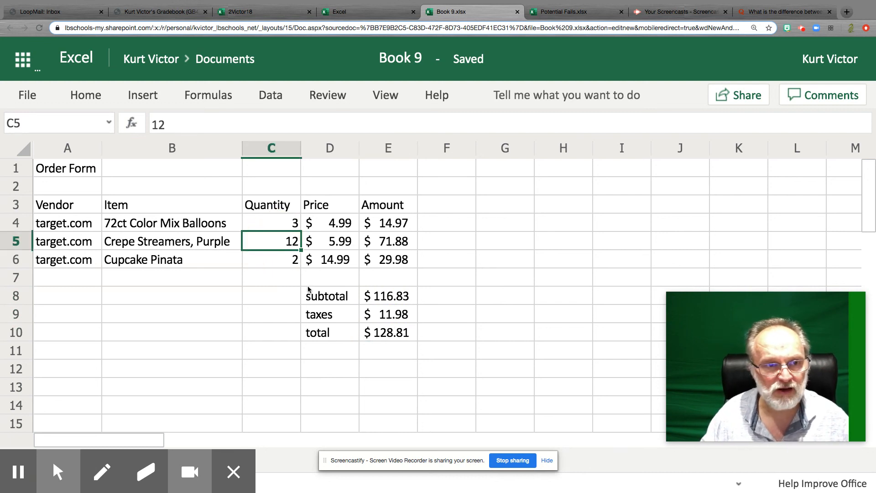
type("8")
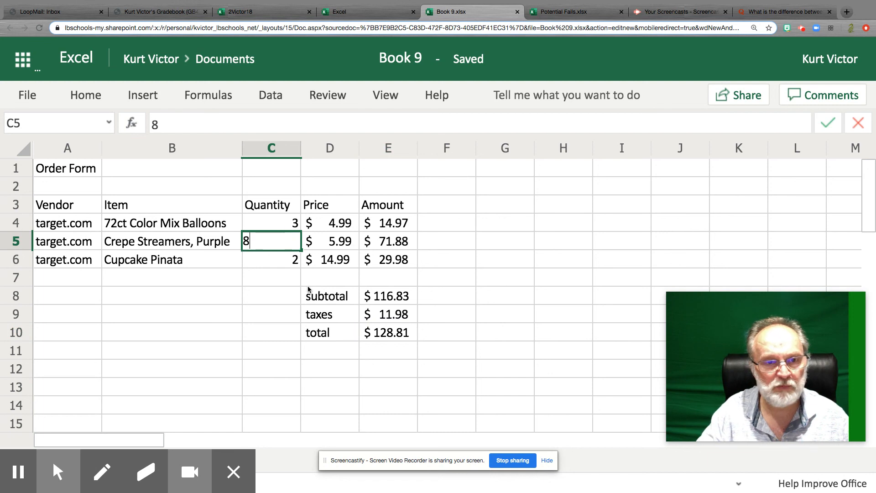
key("Return")
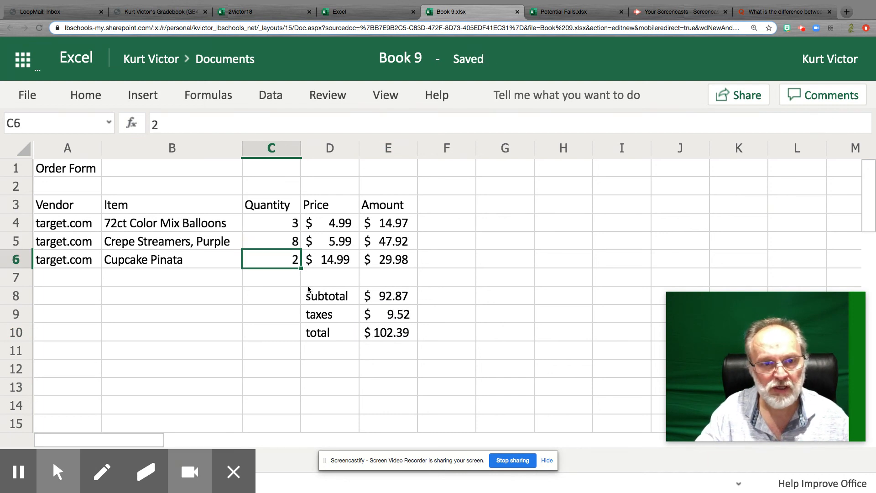
type("1")
key("Return")
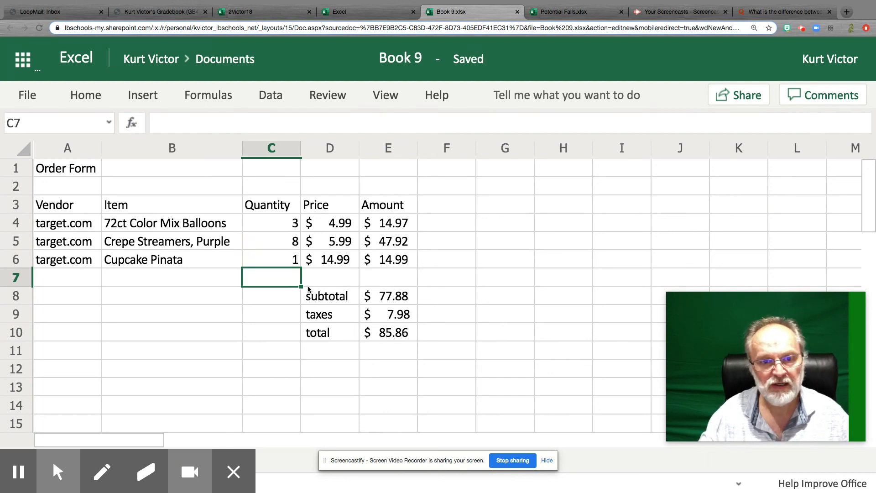
left_click(379, 337)
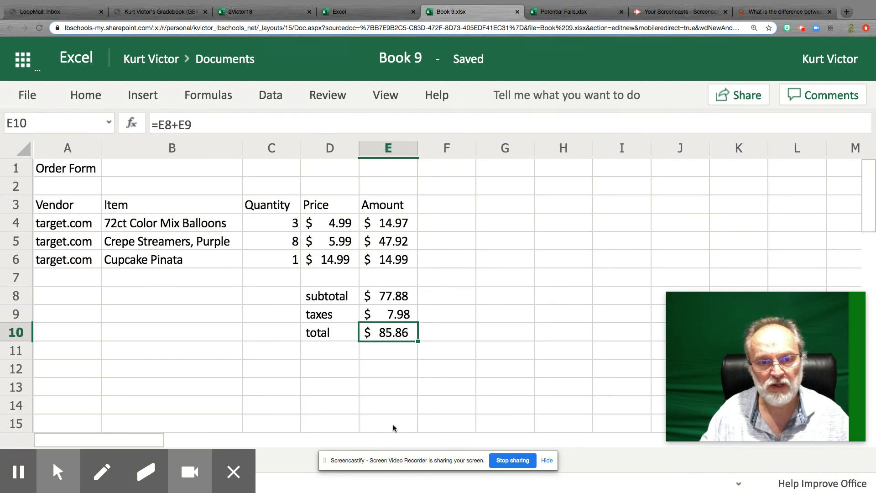